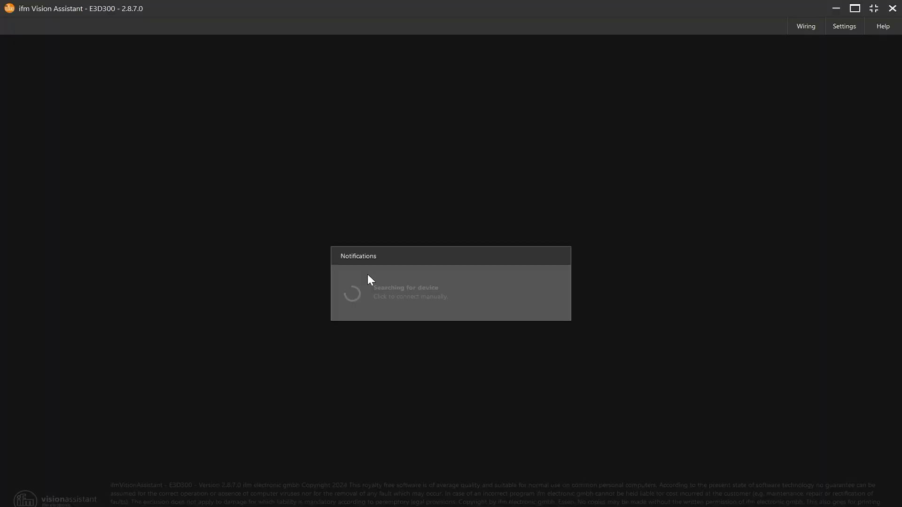
- Connect to the detected sensor, view port0's 2-D image and orbit the live point cloud
click(544, 275)
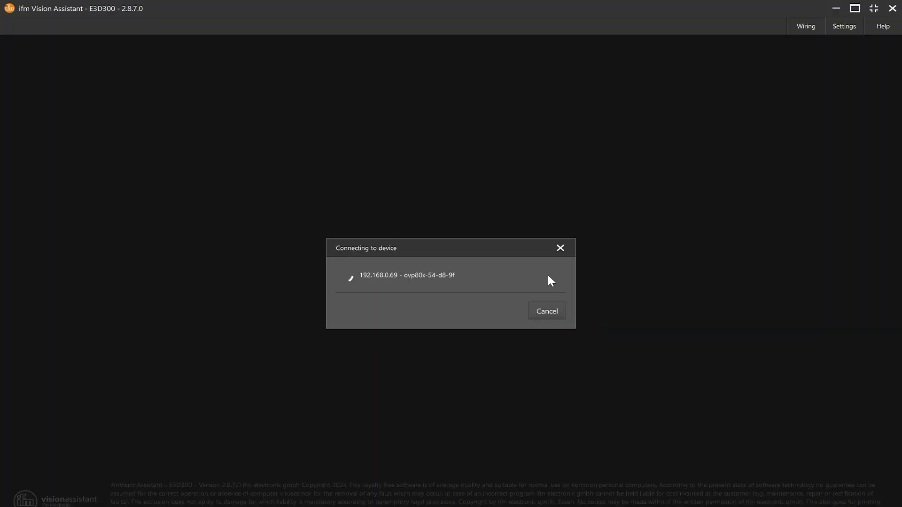
click(562, 344)
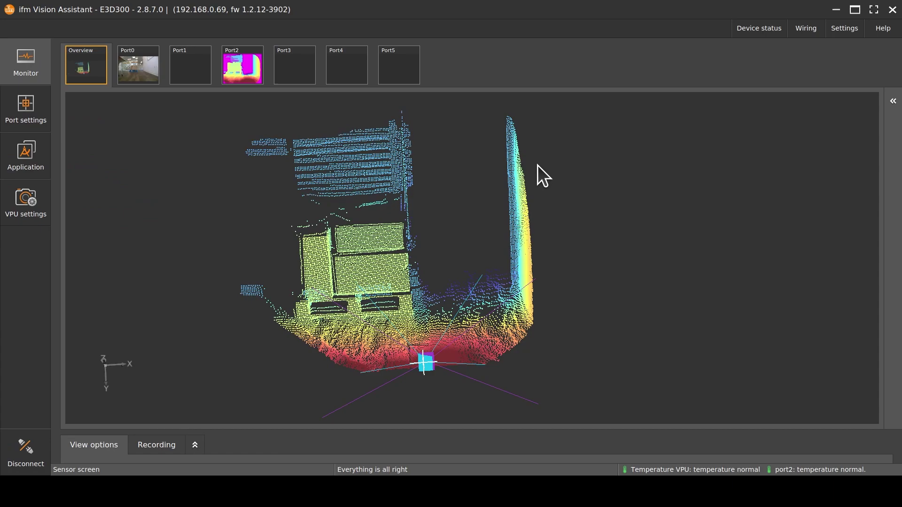
click(134, 69)
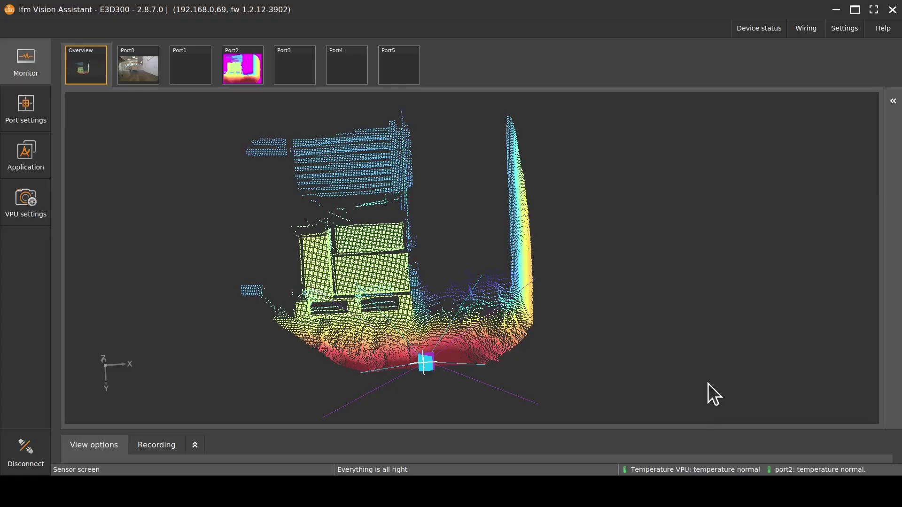
drag(362, 308, 625, 379)
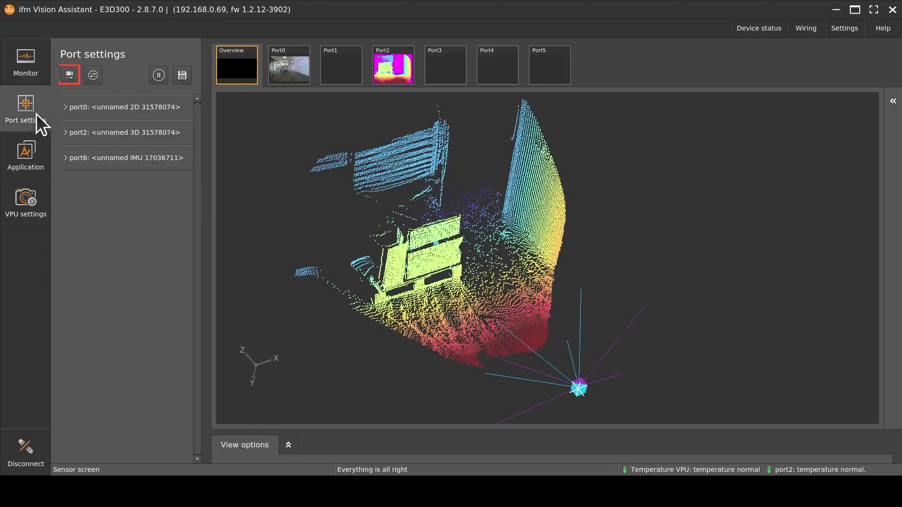
- Calibrate port2 with the vehicle front-camera rotation and a Z height of 0.345 m
click(72, 80)
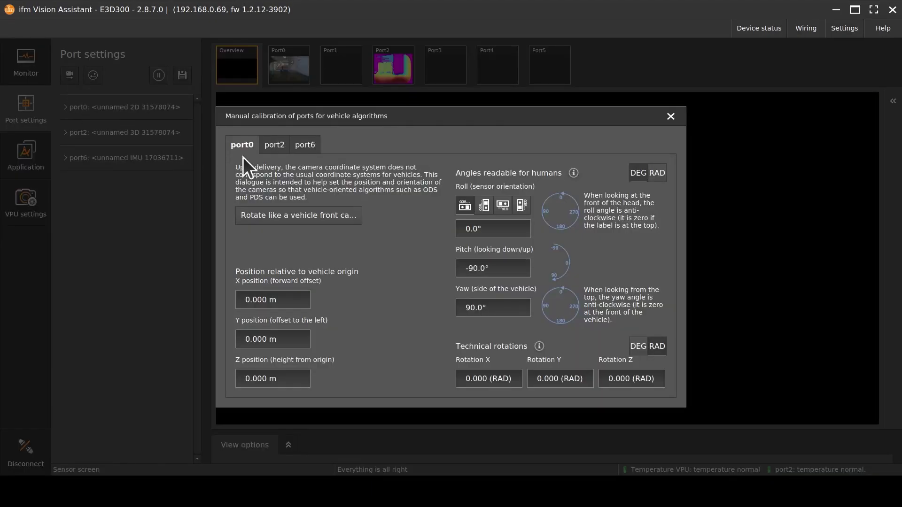
click(266, 147)
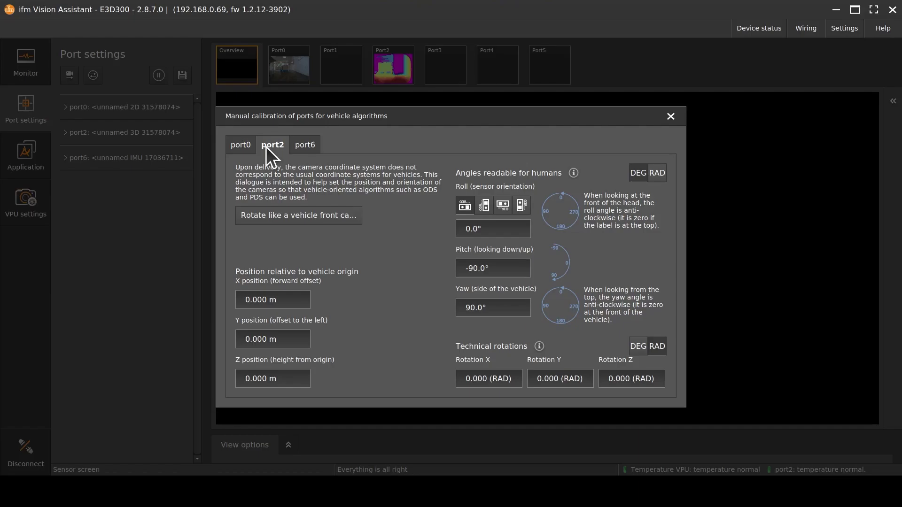
click(299, 211)
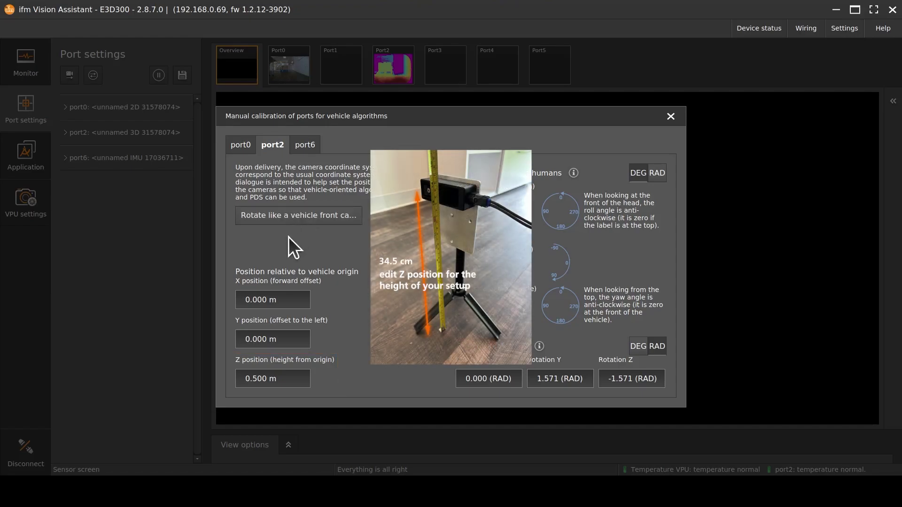
double_click(258, 378)
text(345)
key(Return)
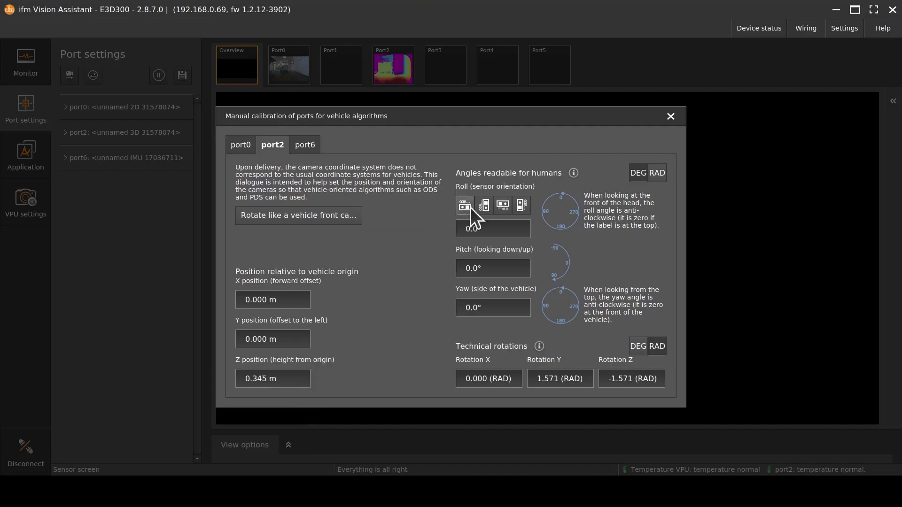
- Close the Manual calibration dialog and orbit the point cloud to check port2's orientation
click(670, 117)
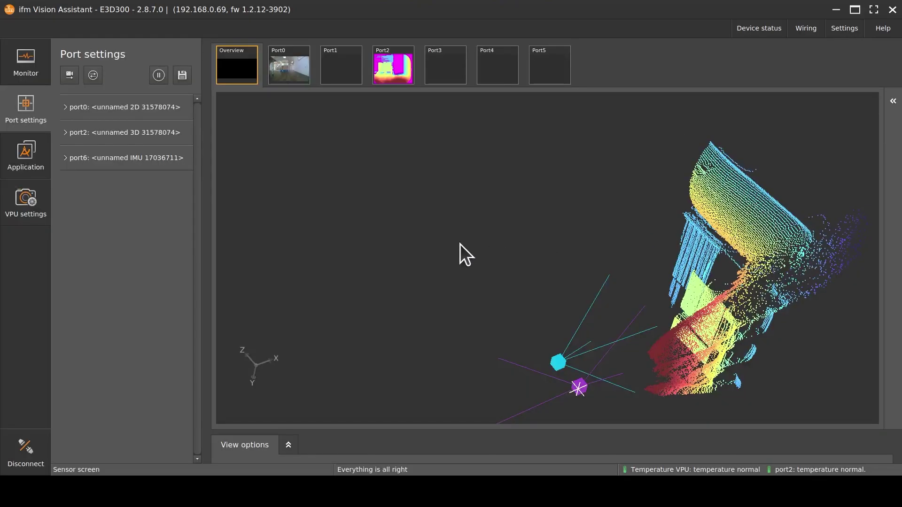
drag(461, 244, 583, 220)
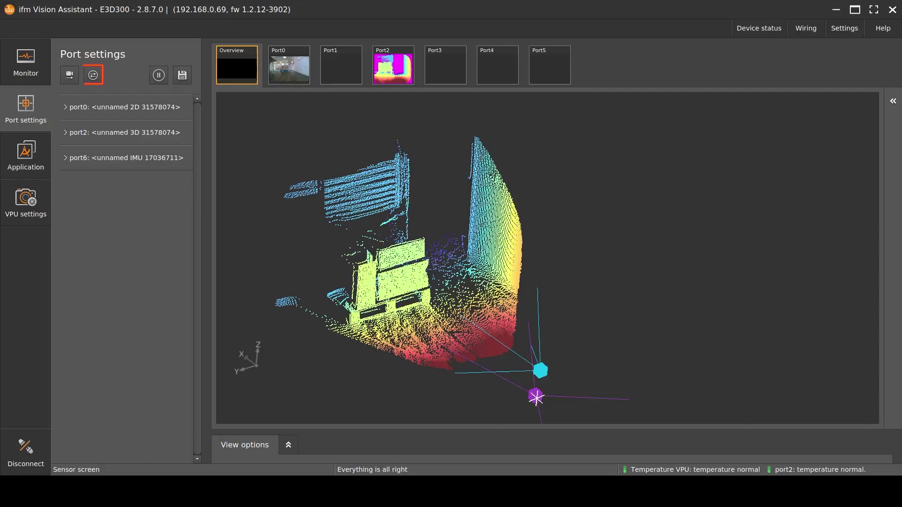
- Synchronise port0 to port2's Translation Z, Rotation Y and Rotation Z, then inspect the cloud
click(96, 76)
click(488, 254)
click(488, 300)
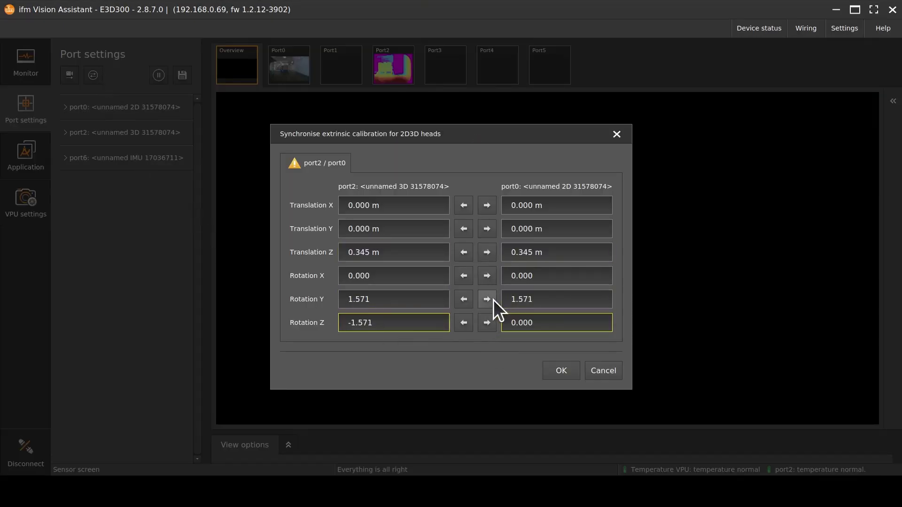
click(488, 323)
click(547, 368)
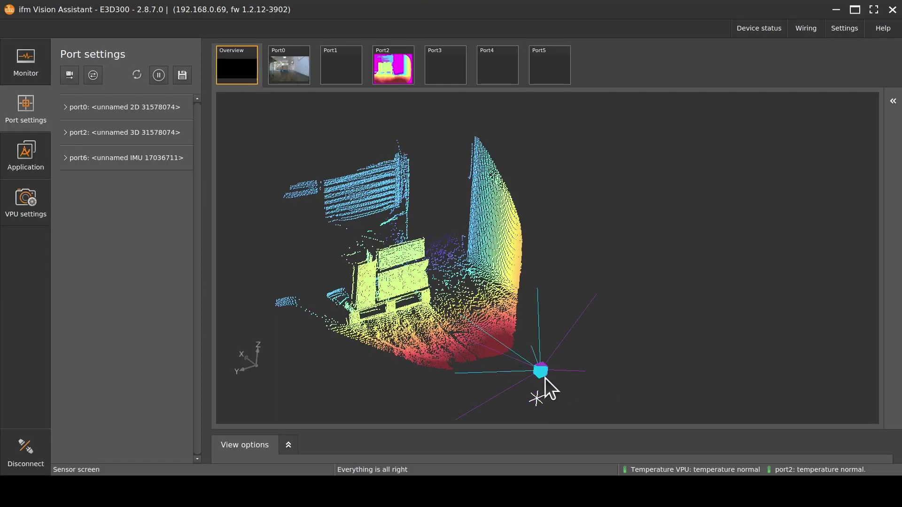
drag(545, 377, 504, 385)
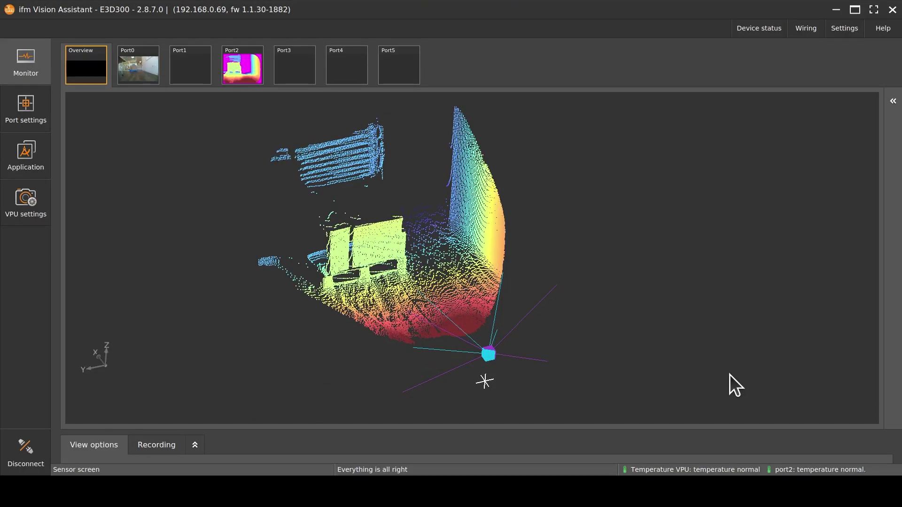
- Turn on the ground grid and orbit to confirm the floor is level and the wall vertical
click(195, 445)
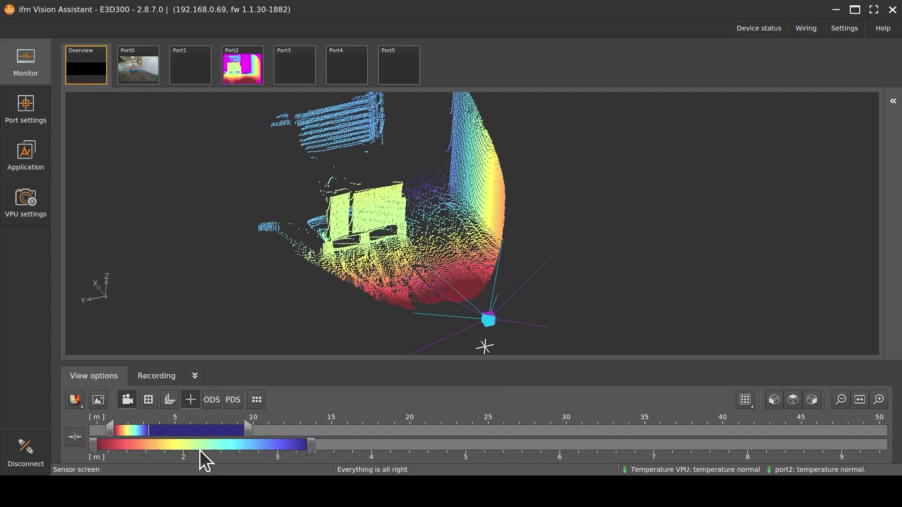
click(149, 401)
click(194, 376)
drag(643, 371, 497, 260)
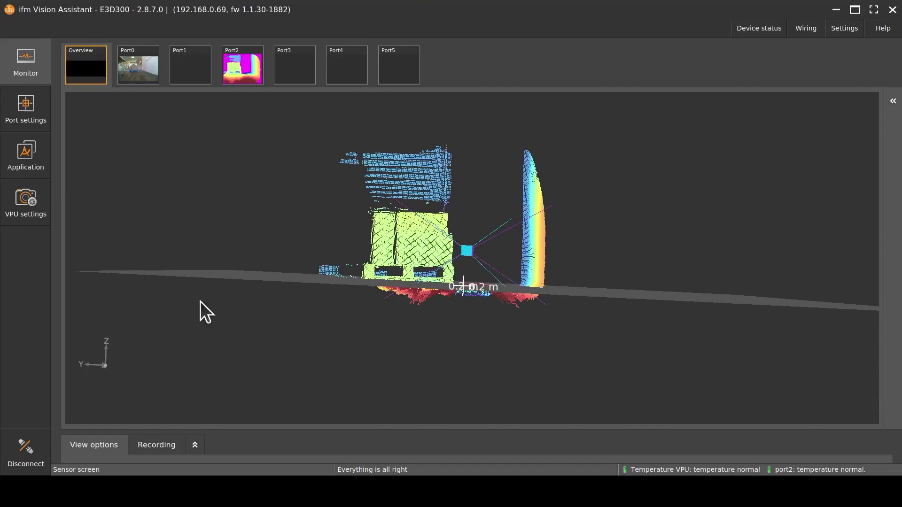
drag(200, 301, 270, 314)
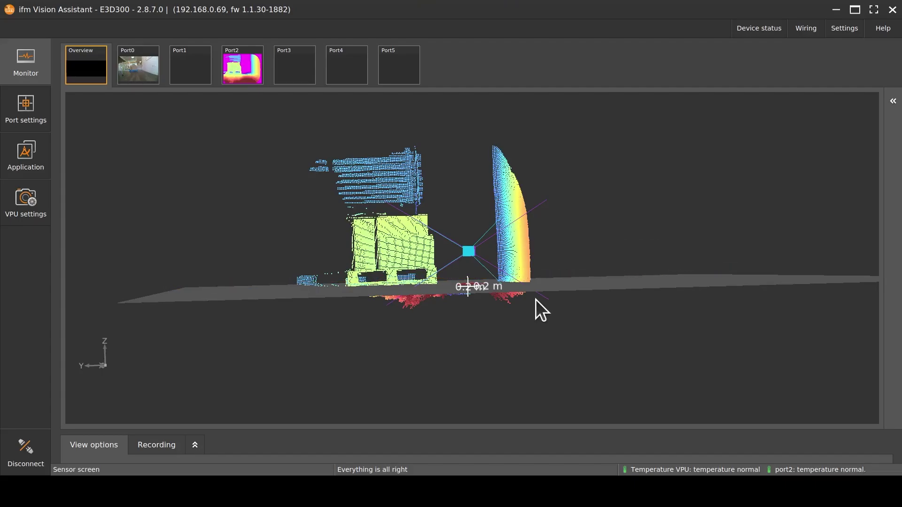
drag(535, 300, 404, 293)
drag(726, 312, 477, 294)
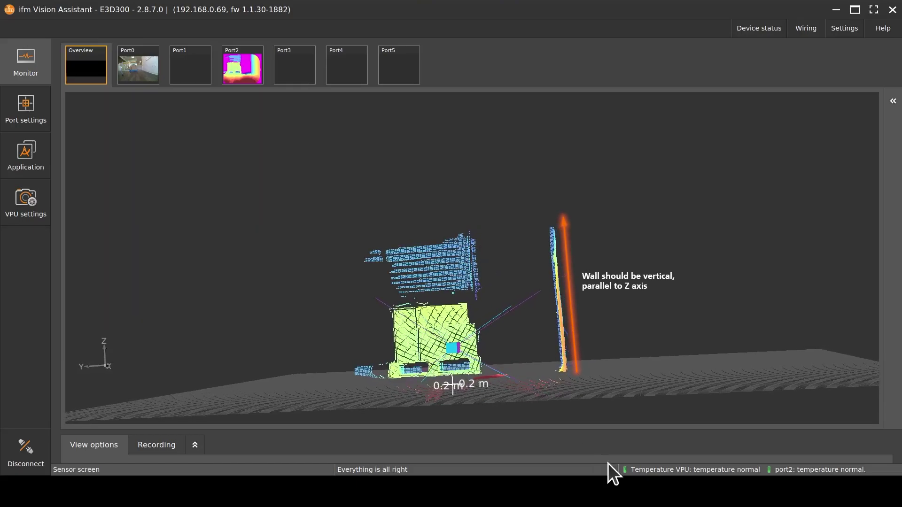
drag(310, 253, 498, 359)
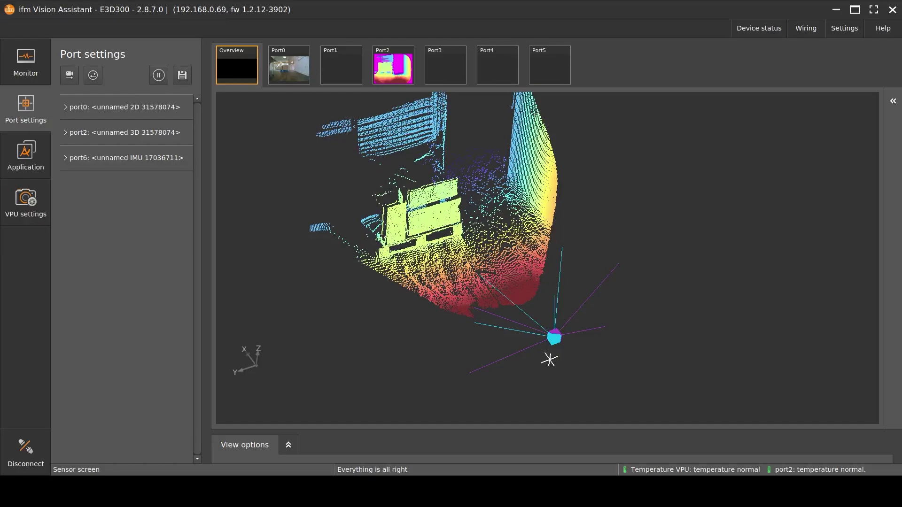
- Set port6's VPU connectors 'to the back' with label 'upwards' in Manual calibration
click(69, 75)
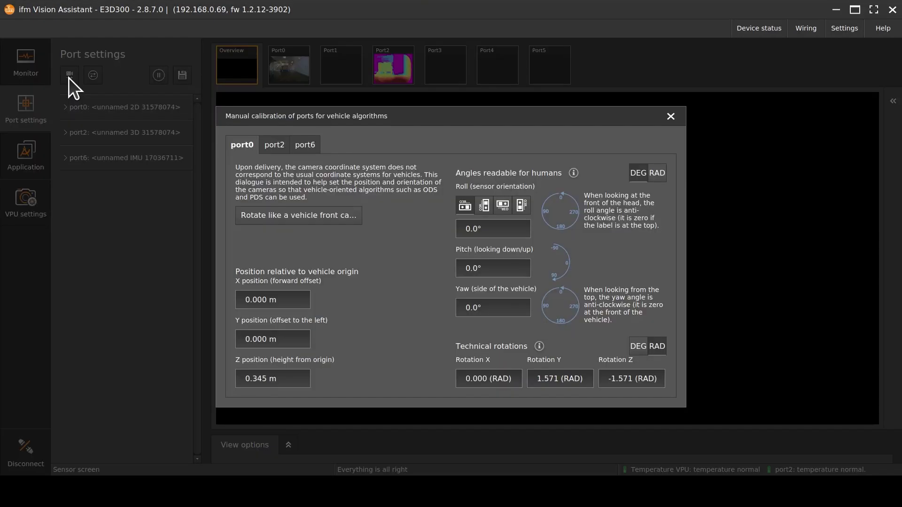
click(307, 145)
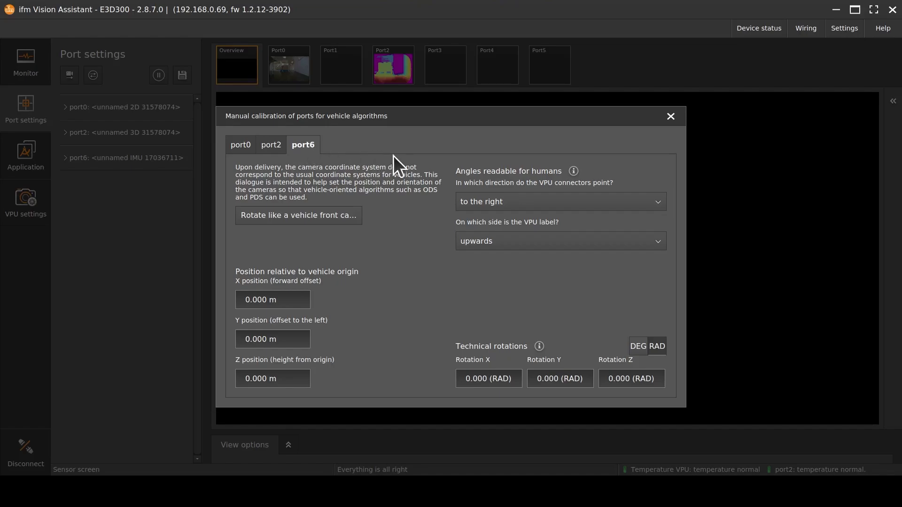
click(534, 205)
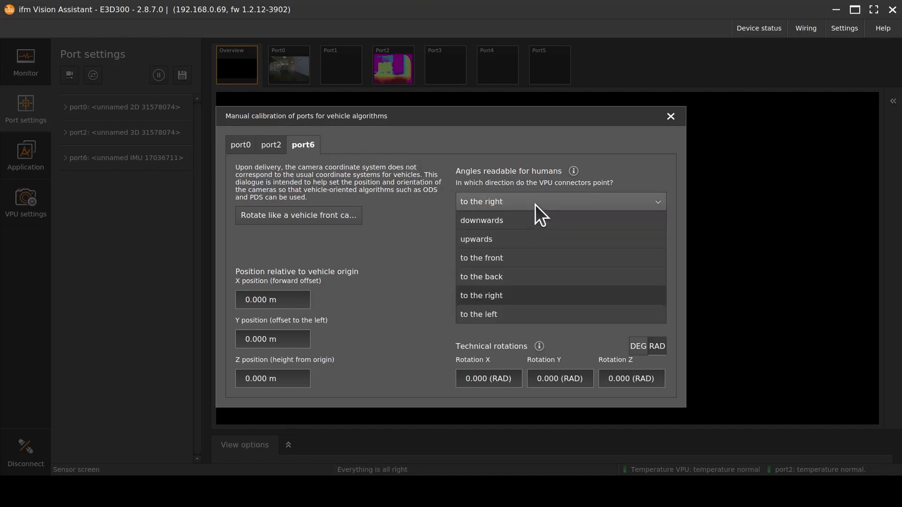
click(518, 277)
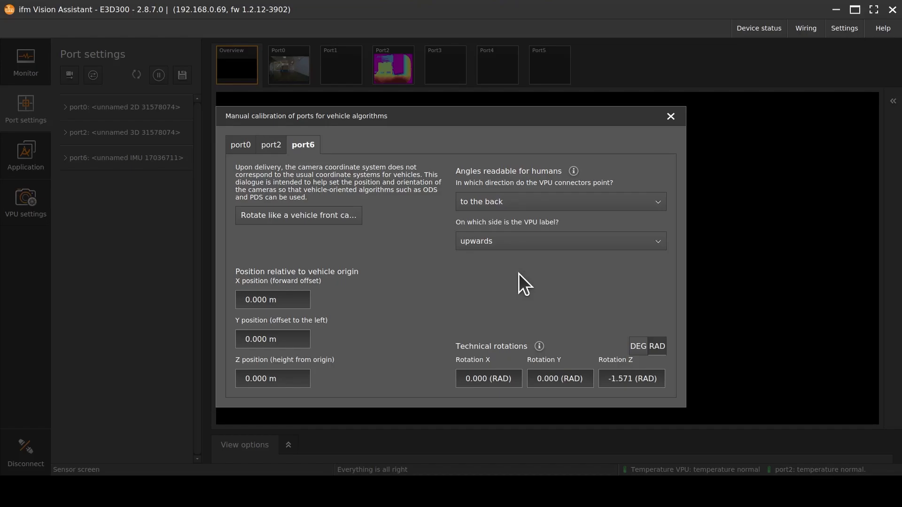
click(532, 244)
click(532, 245)
click(670, 117)
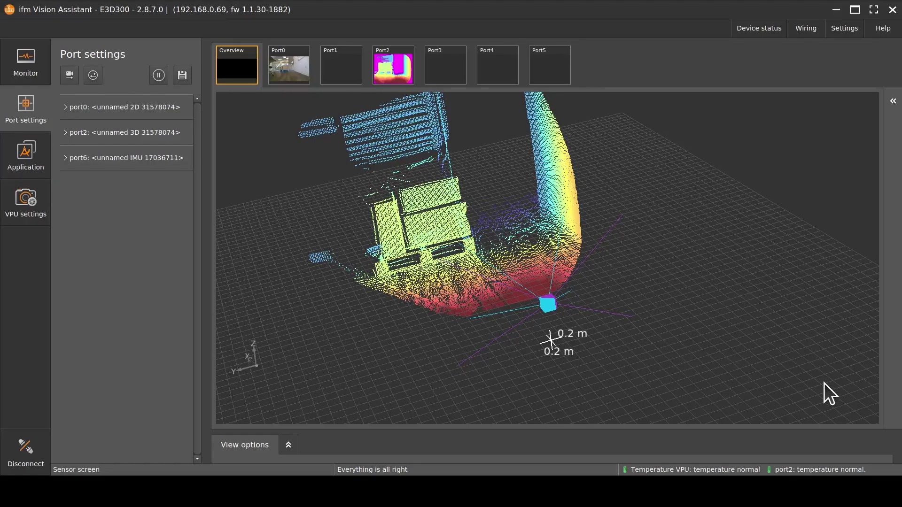
- Add a new ODS application, app0, on the Application page
click(24, 158)
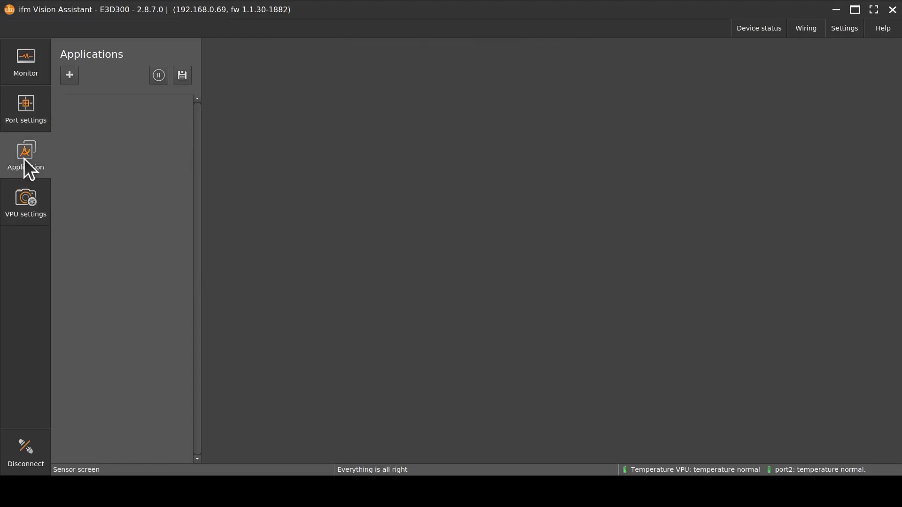
click(75, 81)
click(85, 148)
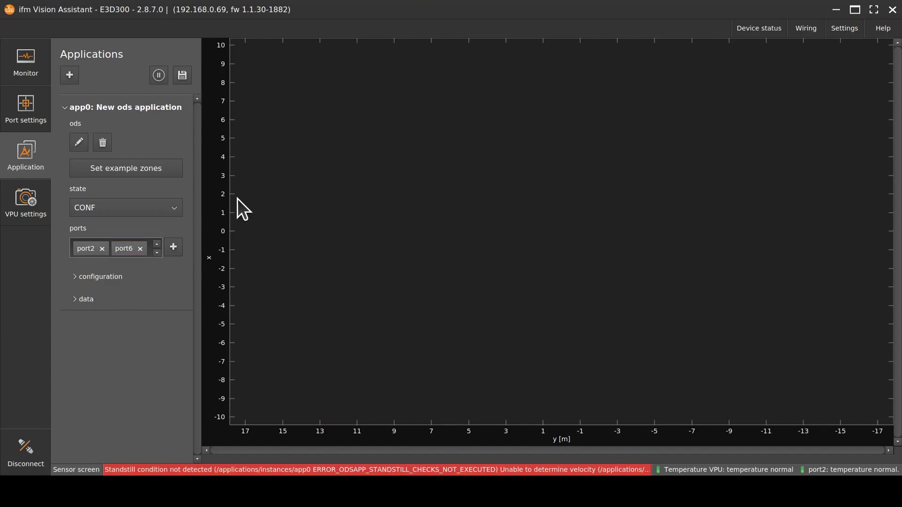
- Switch app0 to RUN and show the Monitor overview with occupancy grid and point cloud
click(123, 210)
click(107, 261)
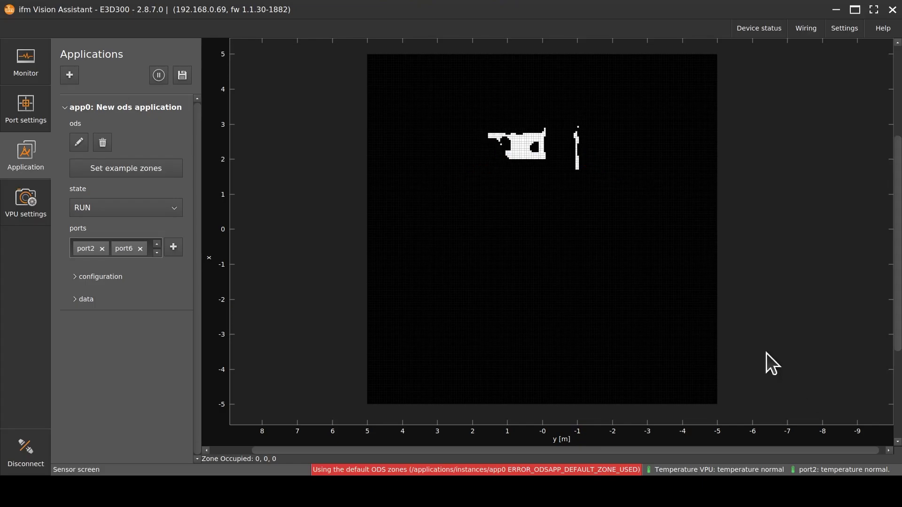
click(5, 60)
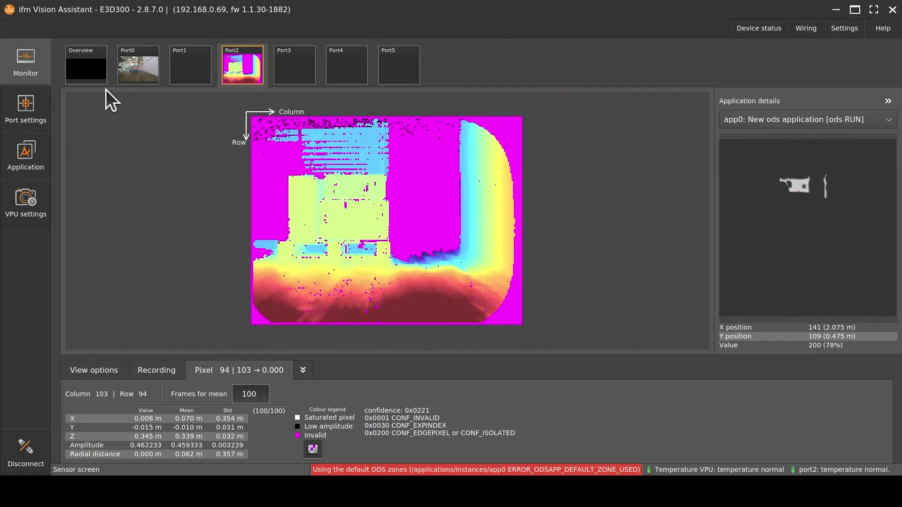
click(91, 75)
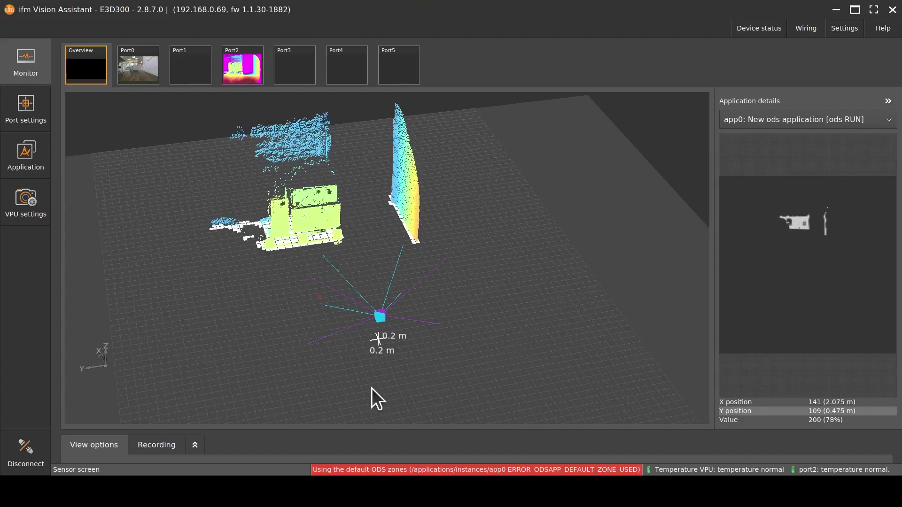
click(196, 445)
click(217, 402)
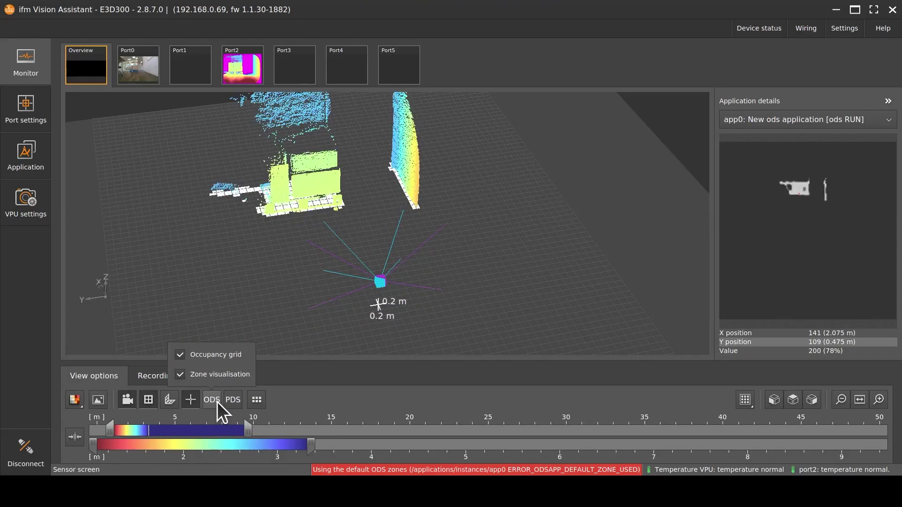
click(100, 375)
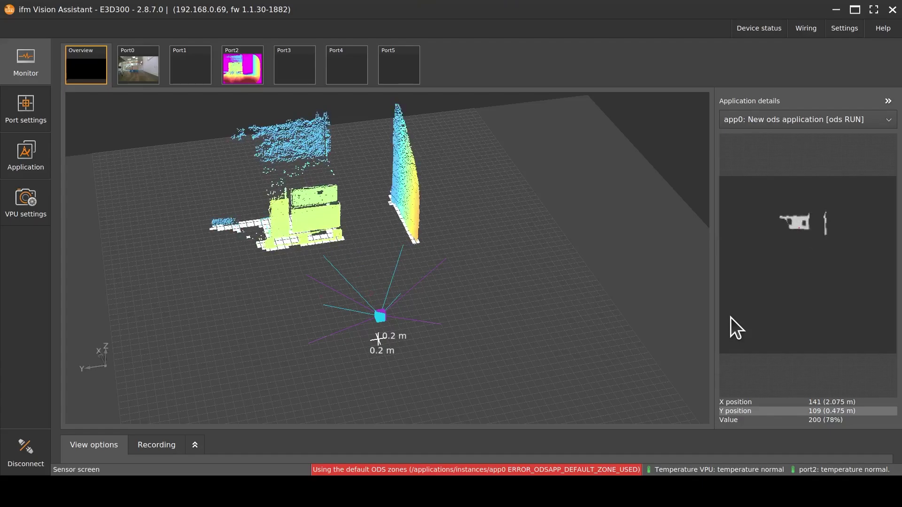
click(889, 101)
click(892, 105)
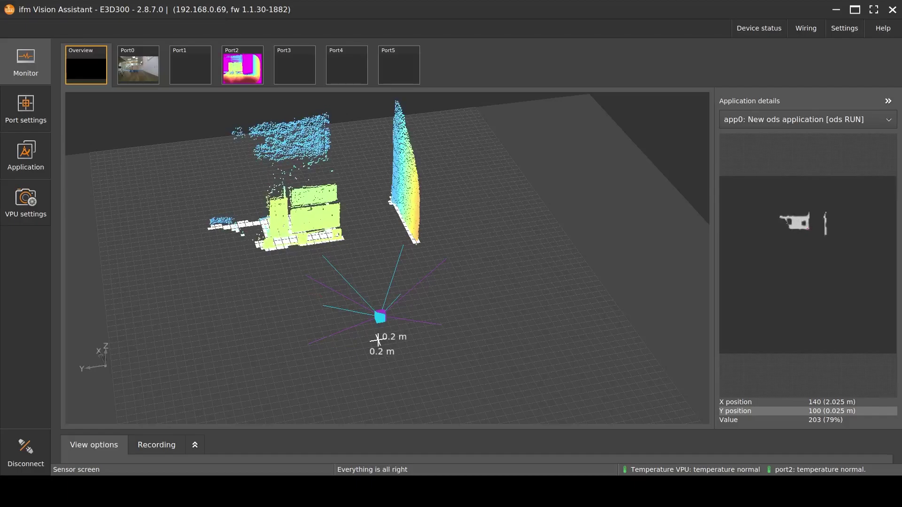
- Add the example zones, try reshaping and moving the red zone, then reset to the example layout
click(6, 163)
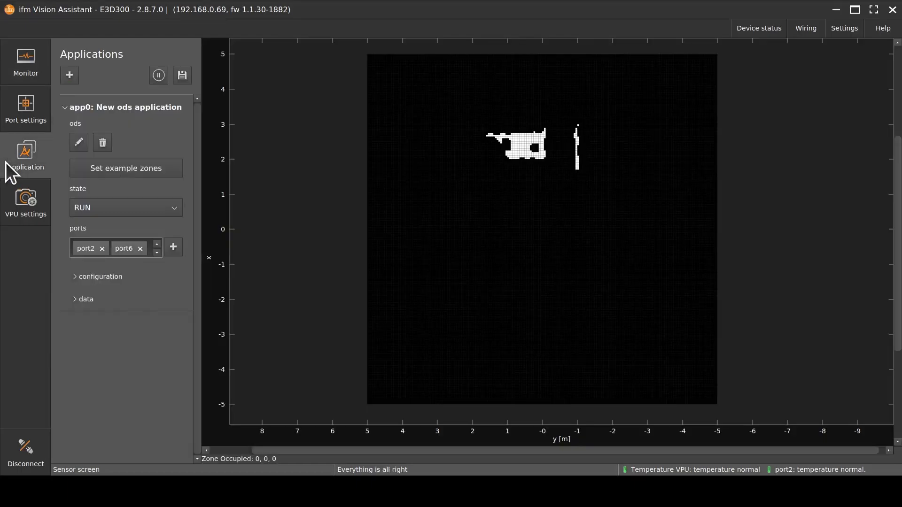
click(120, 174)
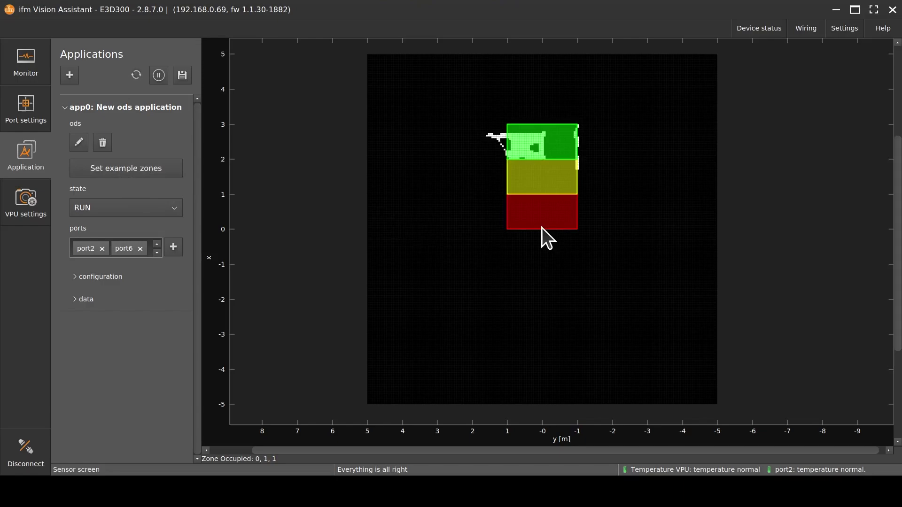
click(513, 215)
drag(507, 193, 437, 168)
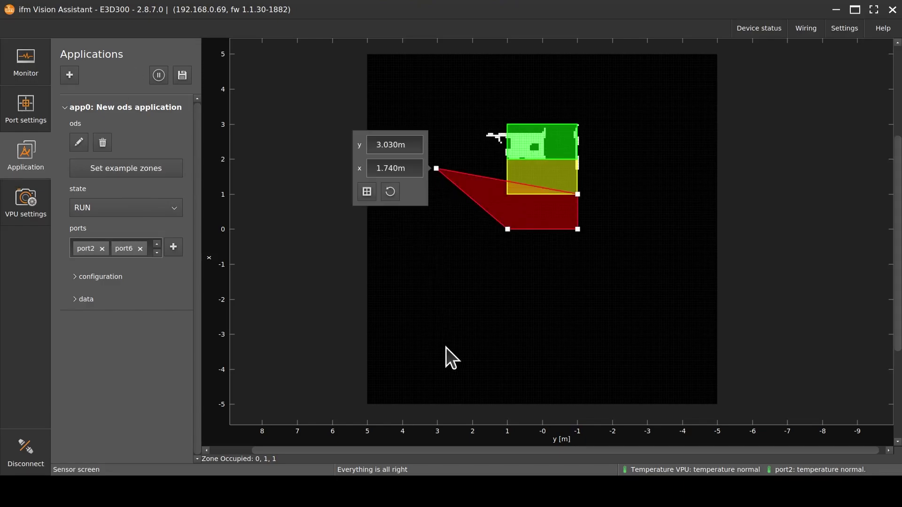
click(467, 198)
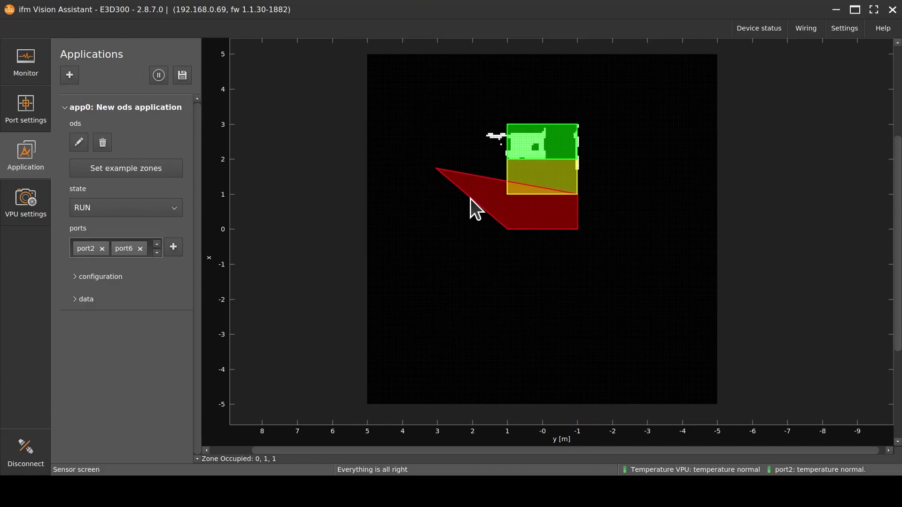
click(470, 199)
drag(472, 198, 447, 233)
drag(504, 217, 566, 147)
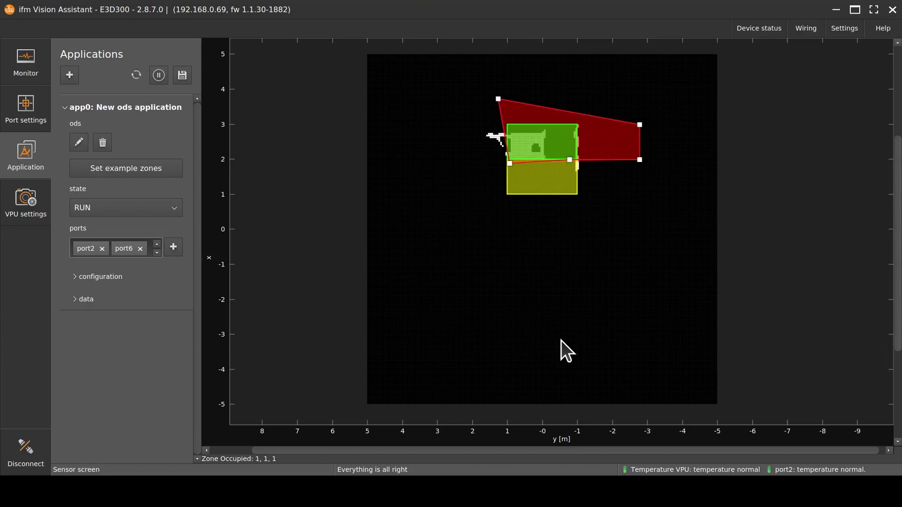
click(163, 170)
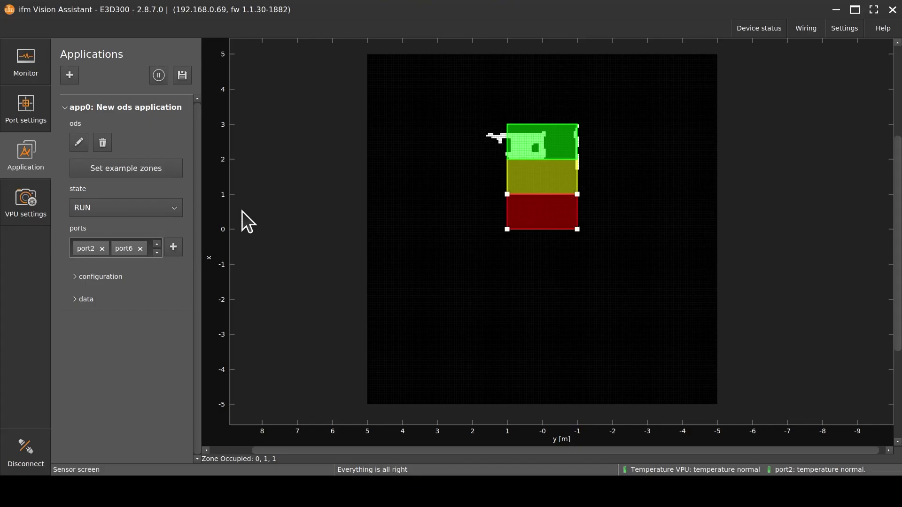
- Show the ODS zones in the Monitor 3-D view and orbit around the red, yellow and green volumes
click(45, 70)
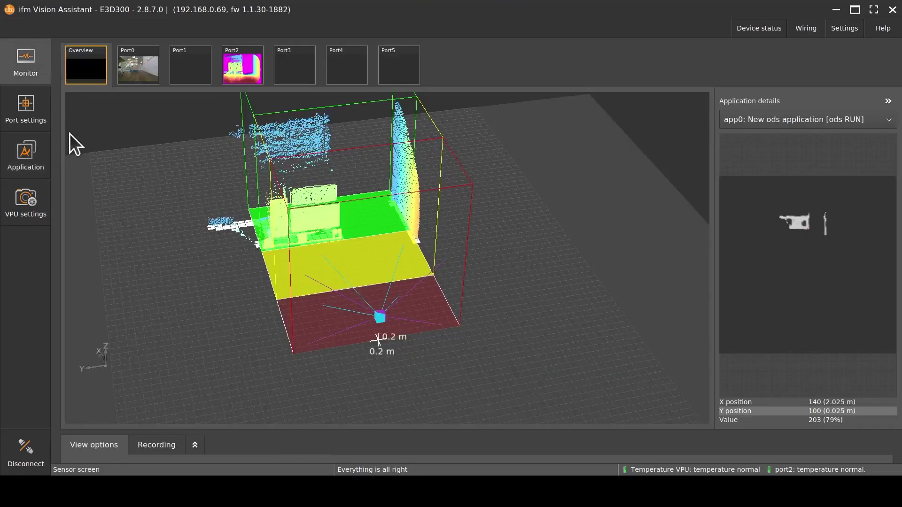
click(195, 445)
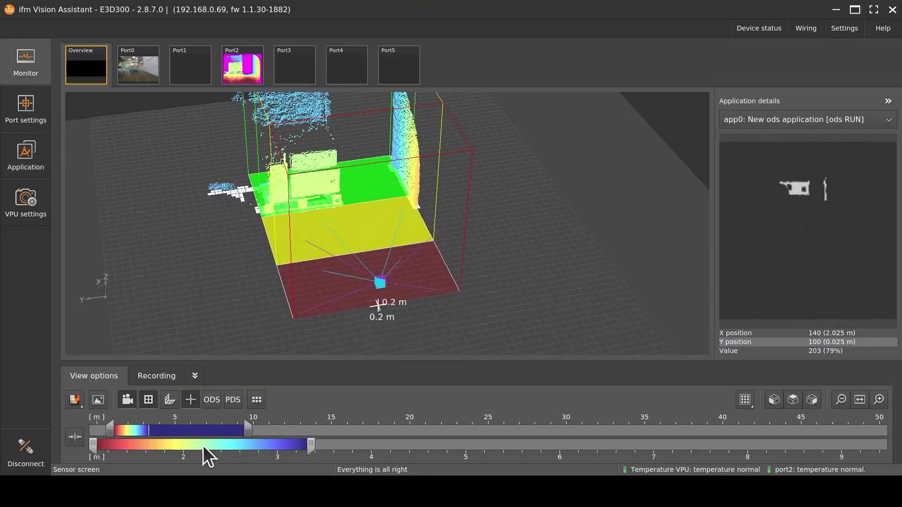
click(213, 400)
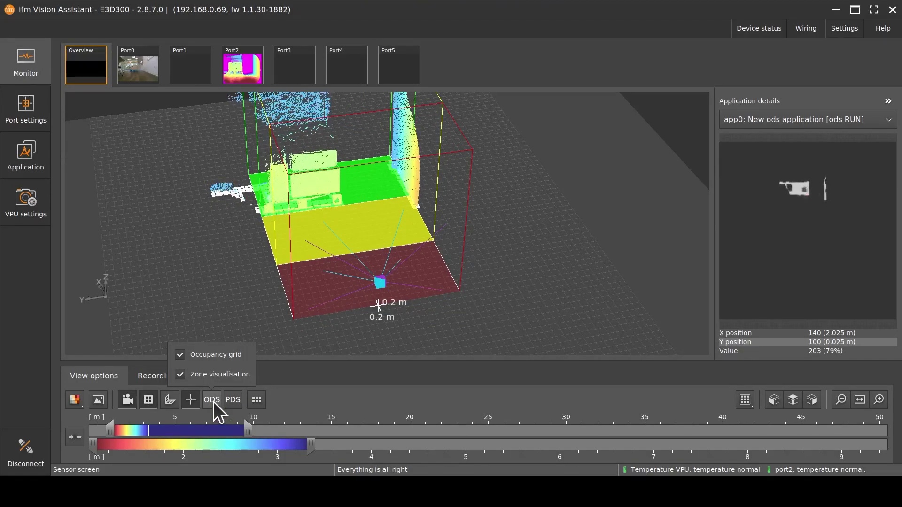
click(111, 377)
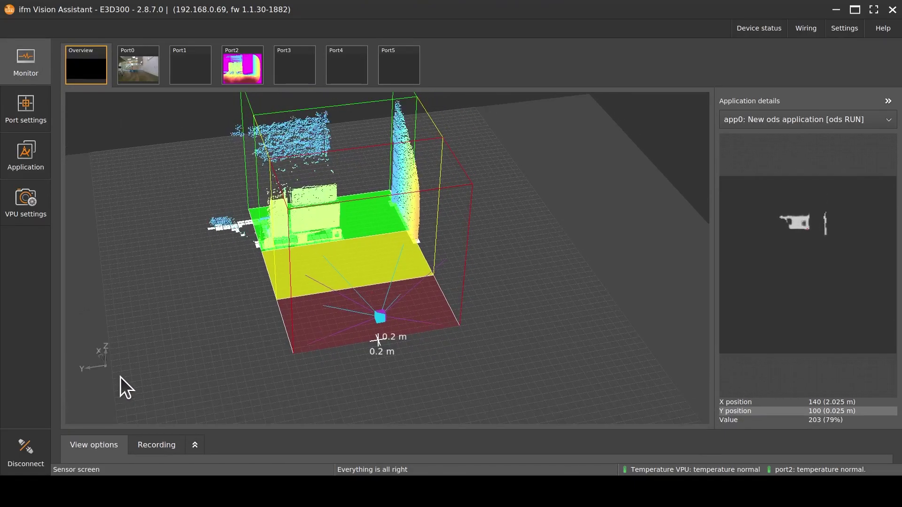
drag(194, 374, 91, 359)
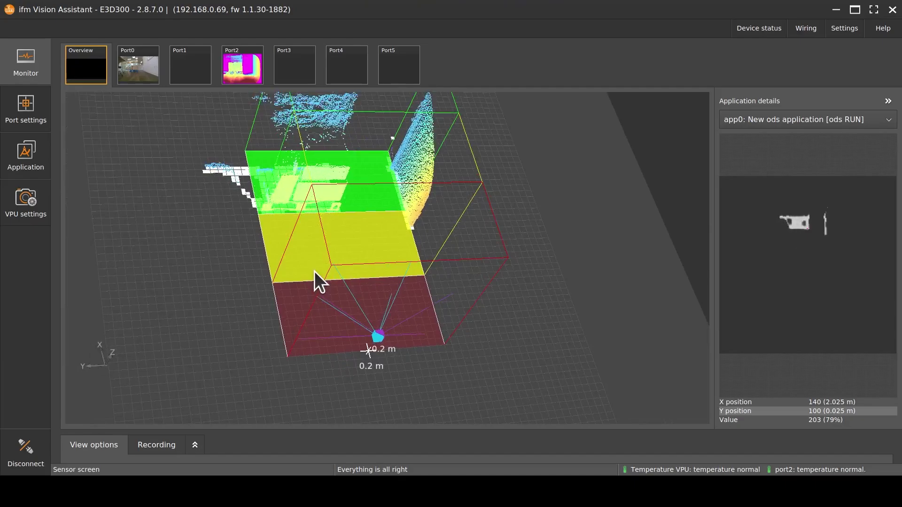
drag(316, 280, 283, 299)
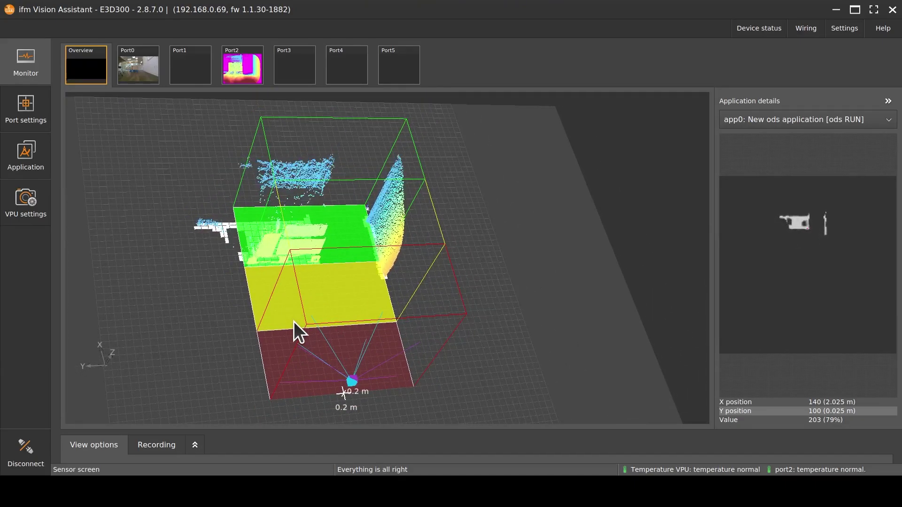
drag(348, 379, 381, 249)
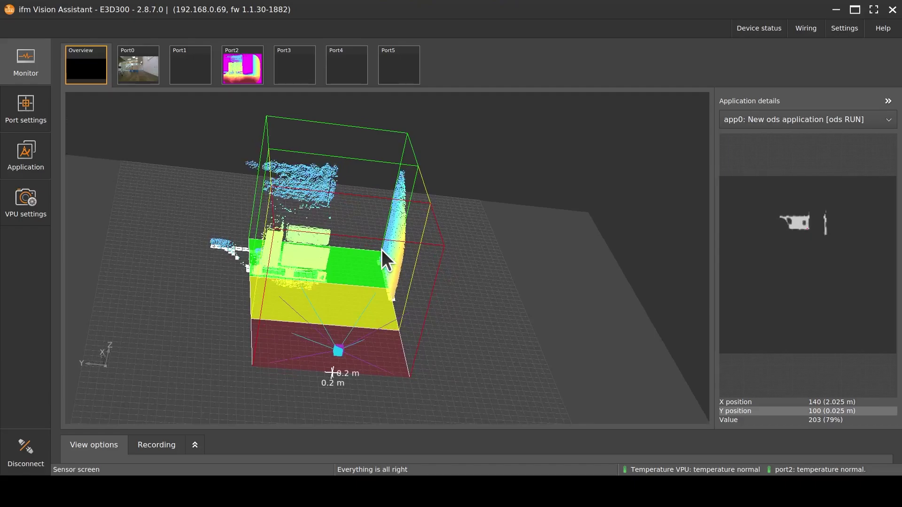
- Raise the grid maxHeight to 3 and view the taller zone volumes in the 3D Monitor
click(47, 162)
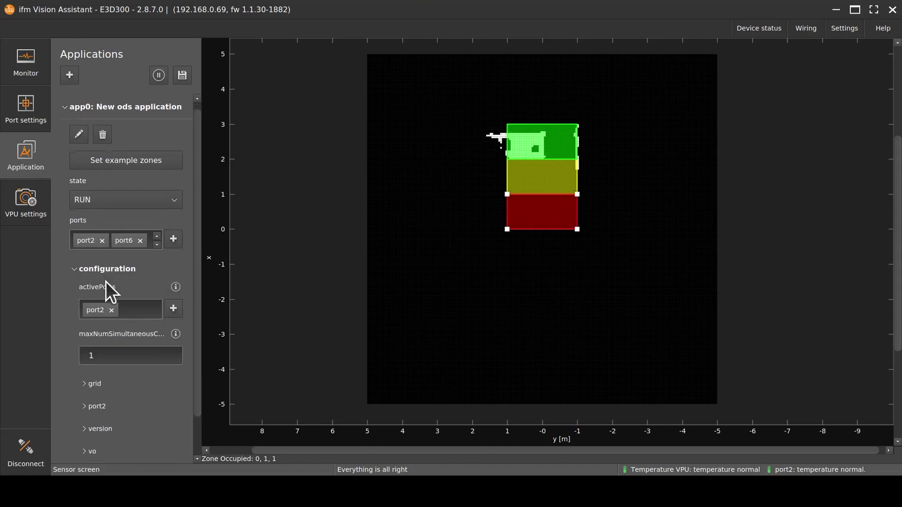
scroll(106, 281, down, 1)
click(99, 367)
scroll(99, 367, down, 1)
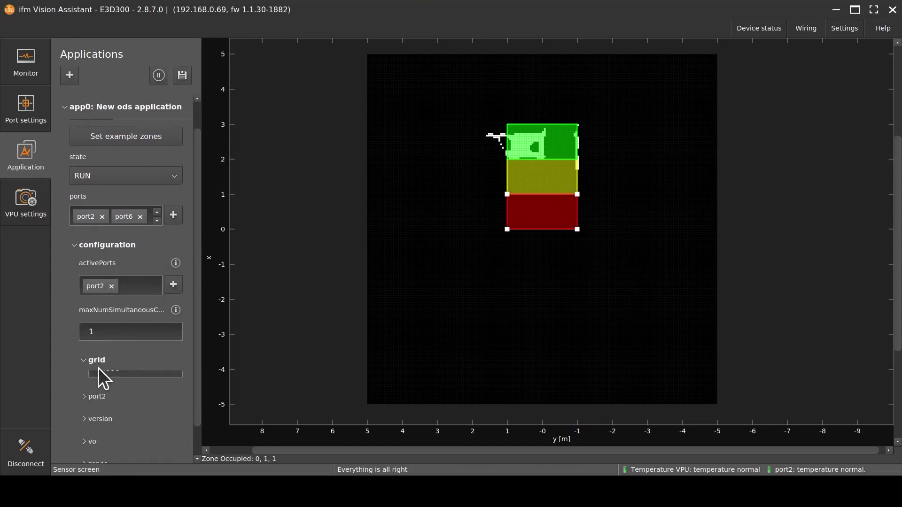
click(170, 371)
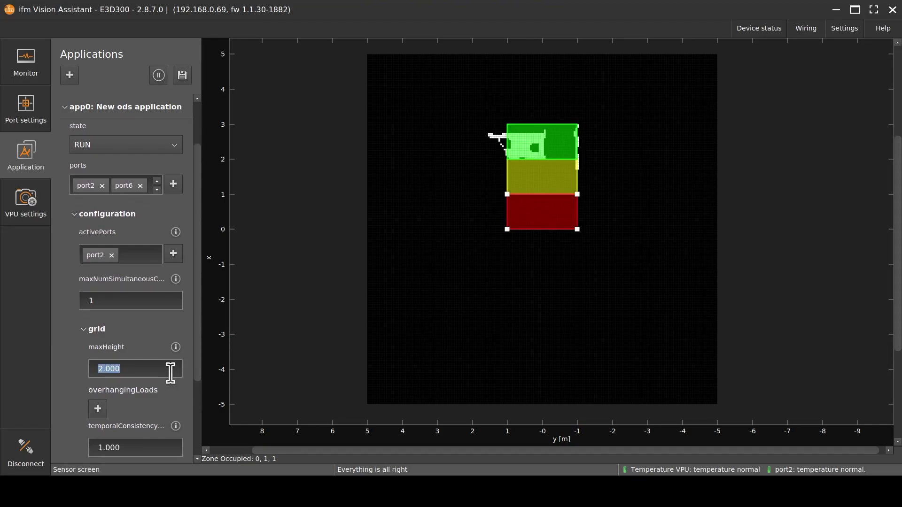
text(3)
key(Return)
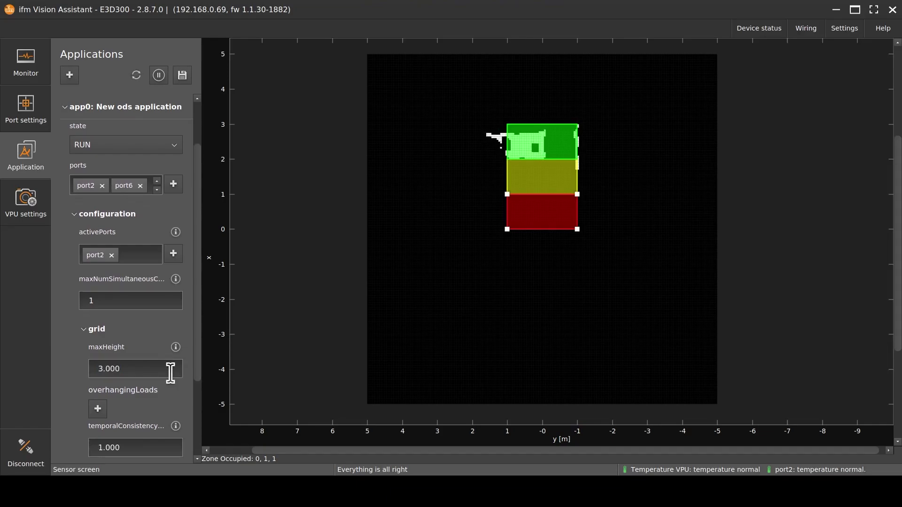
click(28, 73)
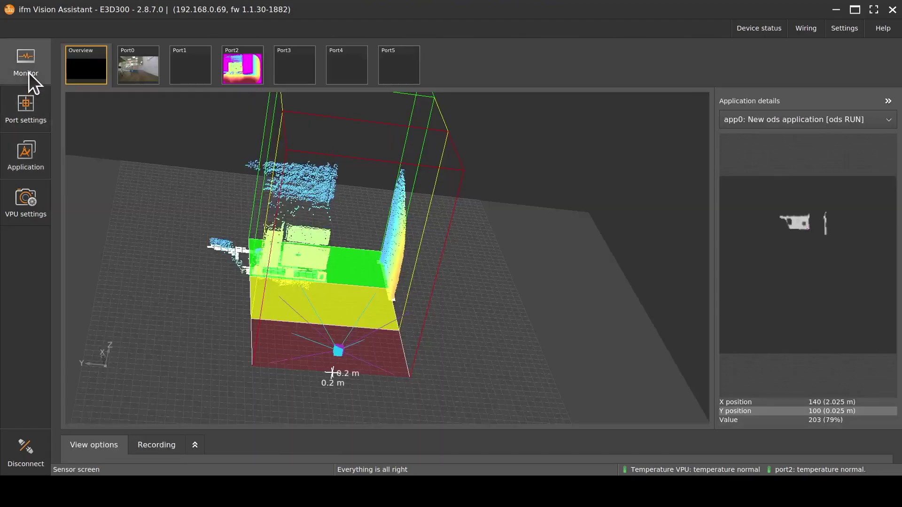
drag(508, 368, 638, 322)
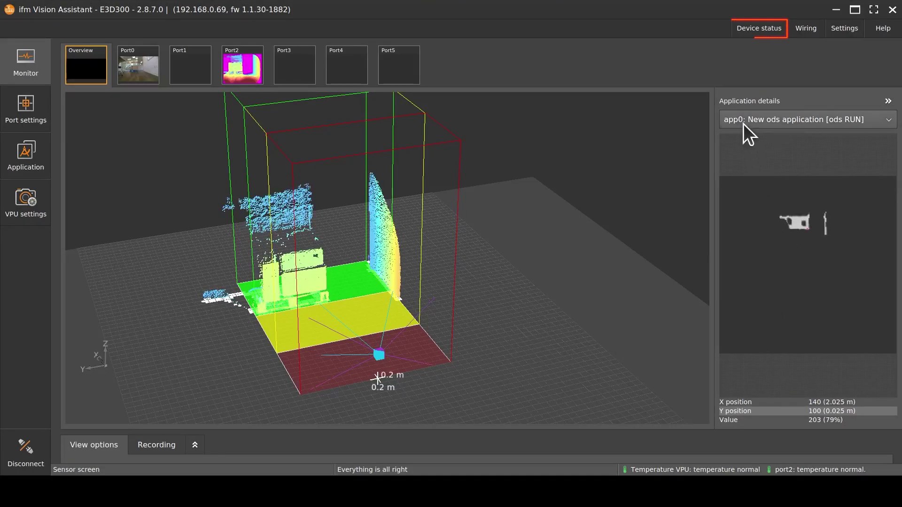
- Review the Diagnostics temperatures (port2 at 60 against an 85 limit), then close the window
click(765, 30)
click(747, 162)
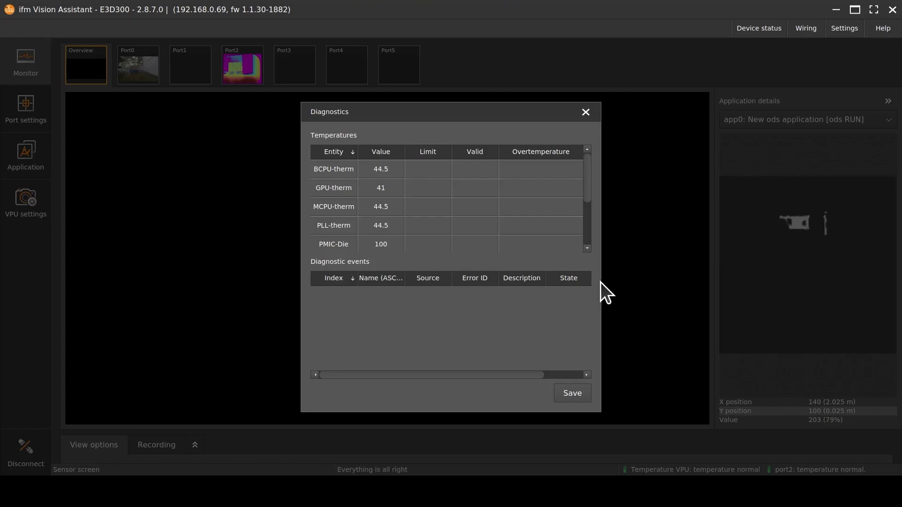
scroll(552, 236, down, 4)
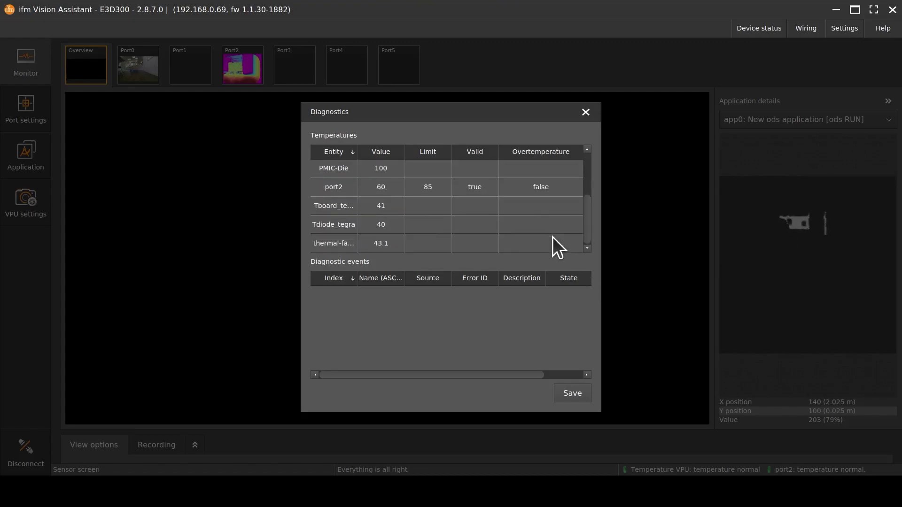
click(585, 110)
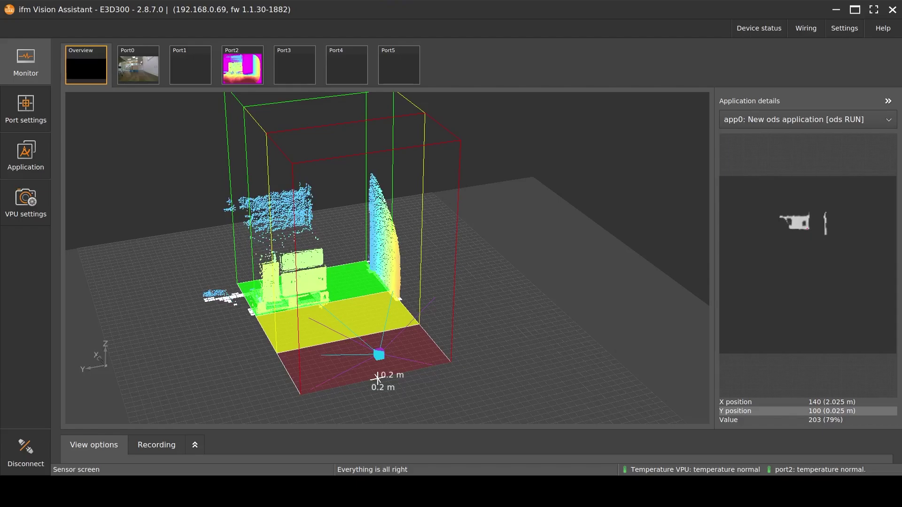
- Orbit the 3D view slightly while an obstacle enters the red zone
drag(377, 378, 374, 377)
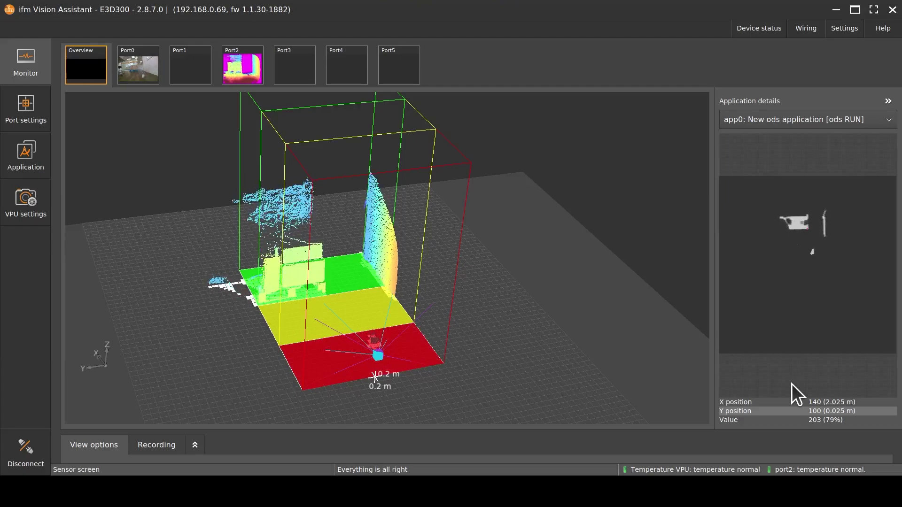
click(136, 71)
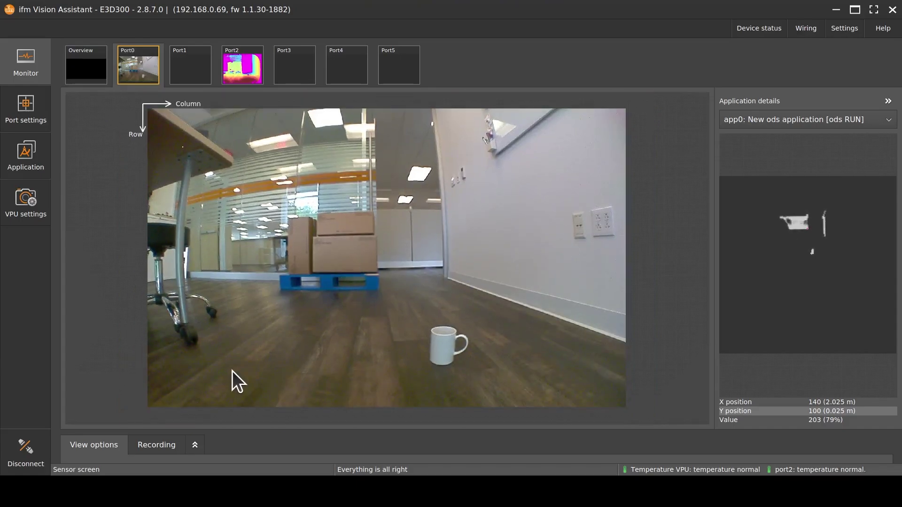
click(97, 62)
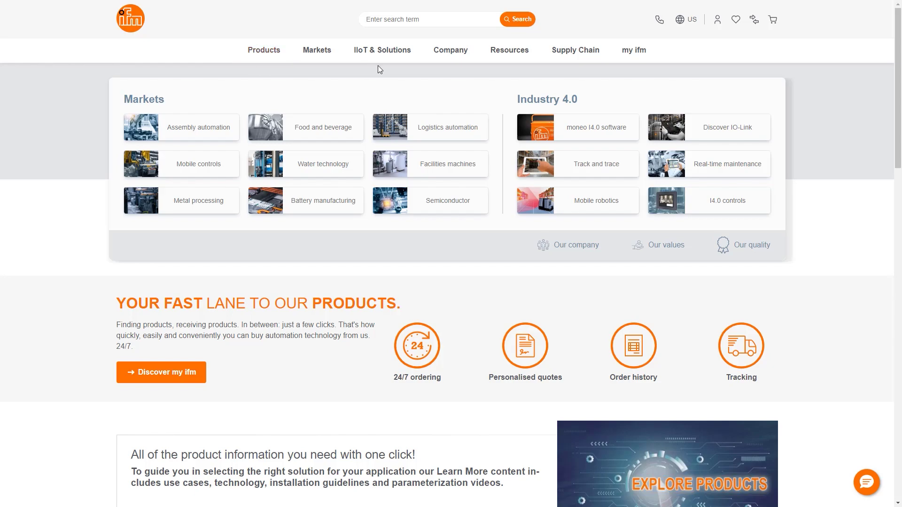
- Navigate from the Company menu to the ifm Contact us page
click(473, 56)
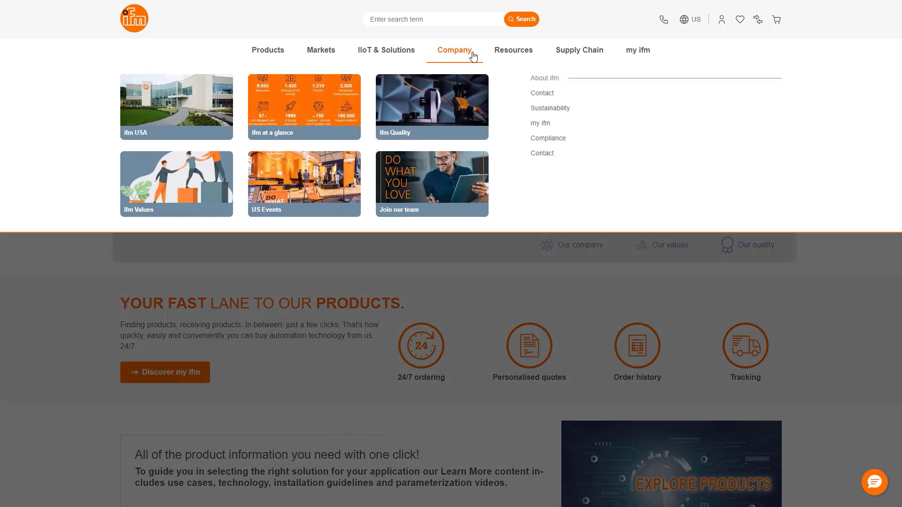
click(551, 96)
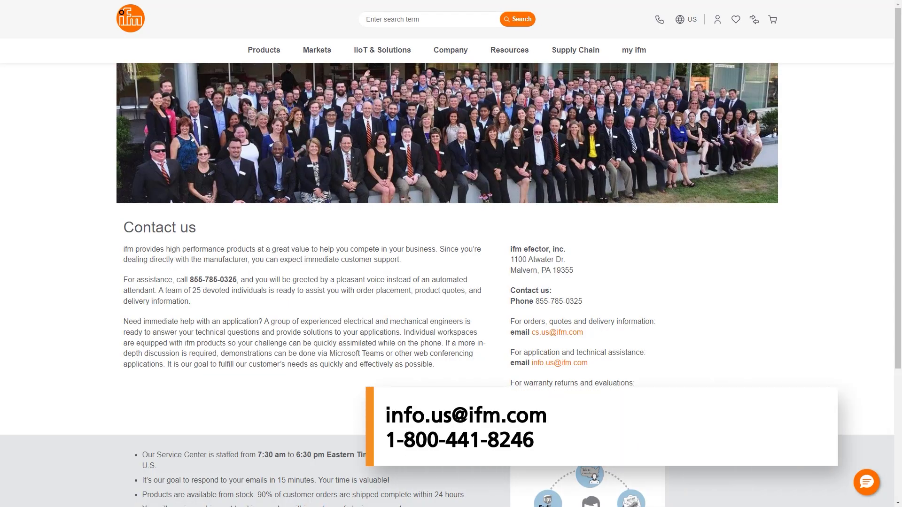